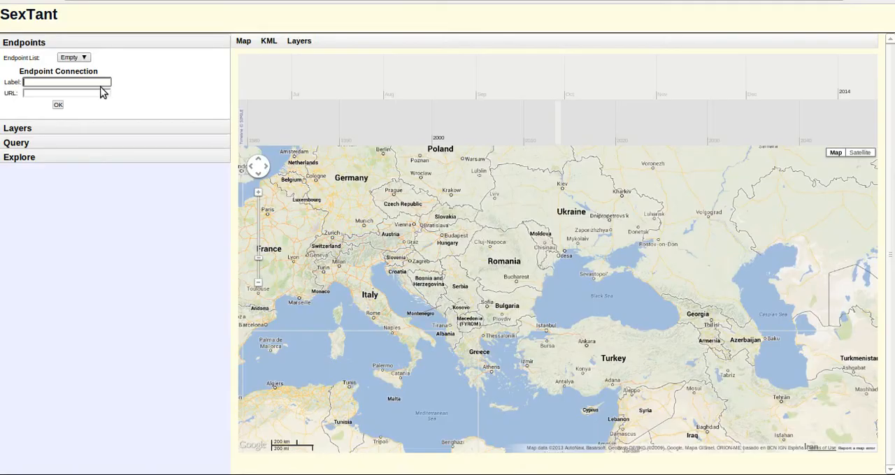
- Connect an endpoint labelled LandCover using the copied manolee.di.uoa.gr:8080 endpoint URL
left_click(100, 92)
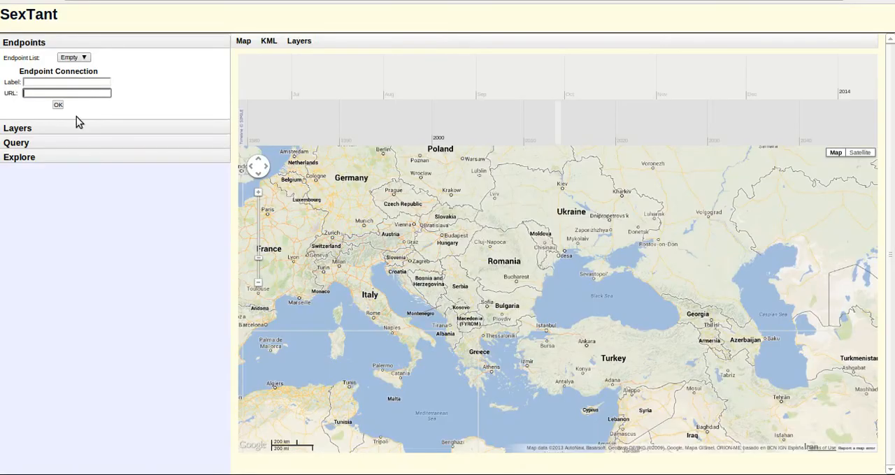
left_click(57, 82)
left_click(37, 92)
left_click(38, 84)
left_click(37, 93)
left_click(39, 83)
left_click(44, 92)
key("ctrl+v")
left_click(94, 82)
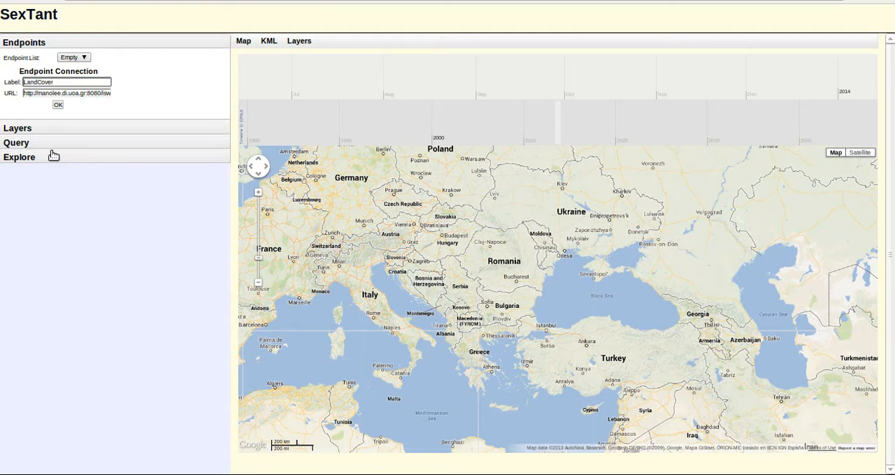
left_click(59, 105)
- Start a new query layer and name it Sclerophyllous
left_click(41, 143)
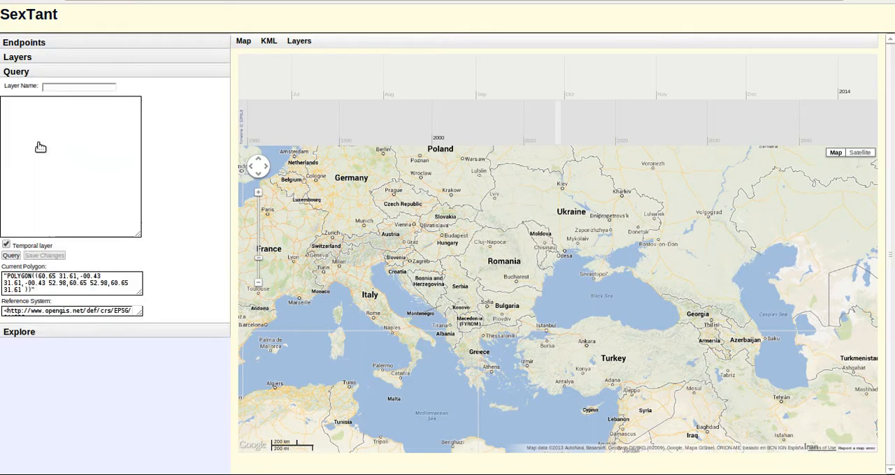
left_click(56, 87)
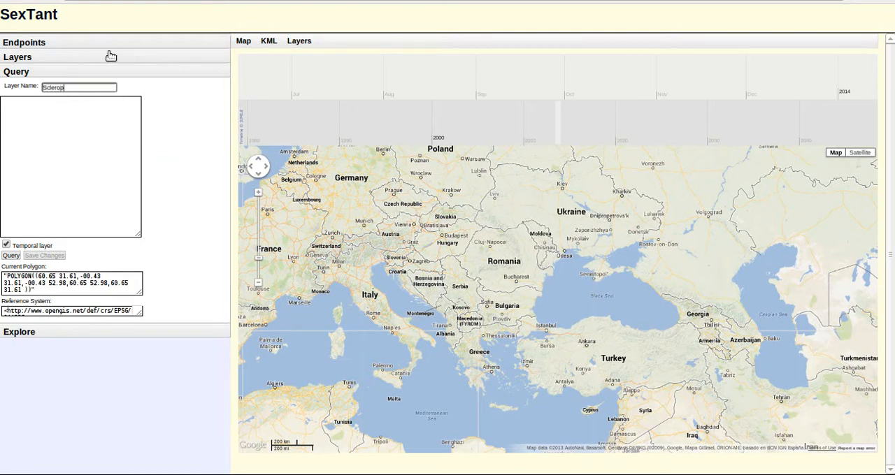
key("Tab")
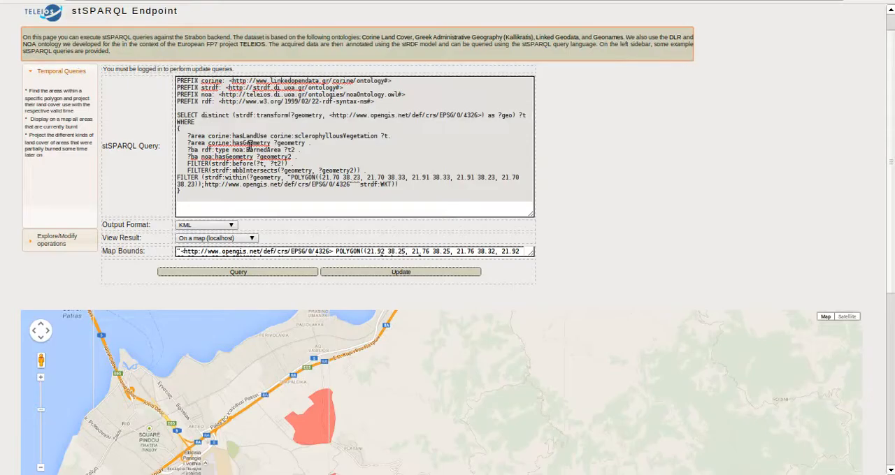
- Fill the Sclerophyllous layer with the sclerophyllousVegetation query copied from the stSPARQL endpoint page, and run it
key("ctrl+a")
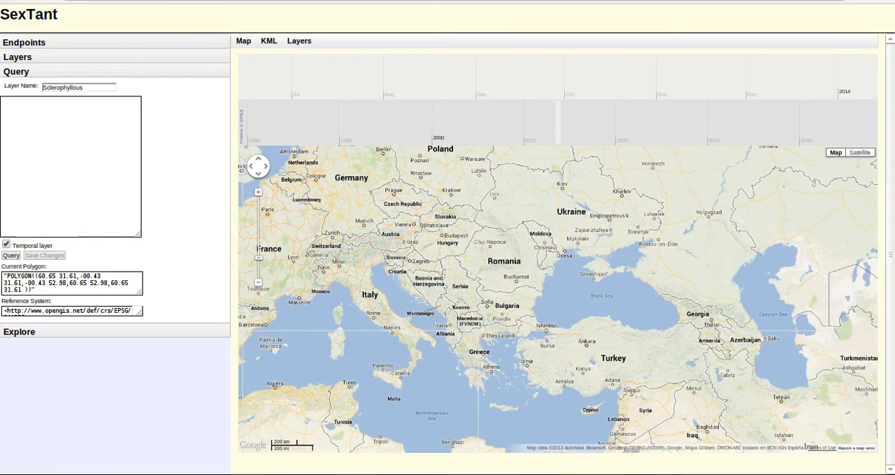
left_click(74, 158)
key("ctrl+v")
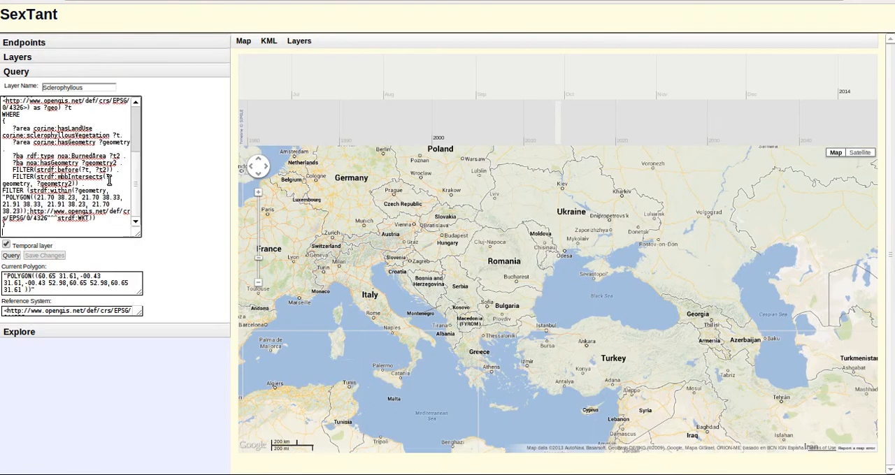
left_click_drag(139, 235, 222, 271)
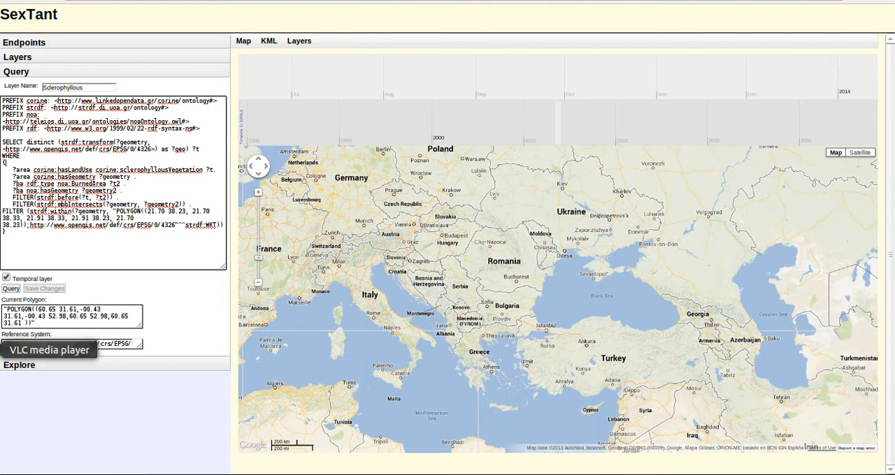
left_click(11, 288)
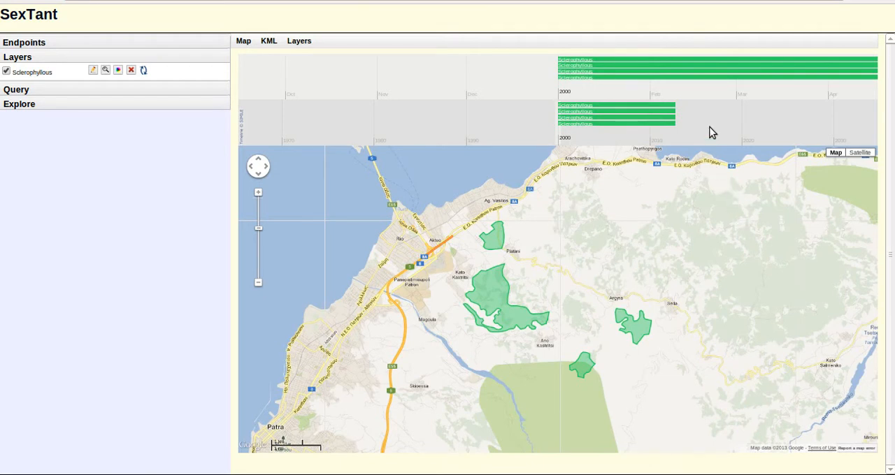
left_click_drag(709, 127, 734, 127)
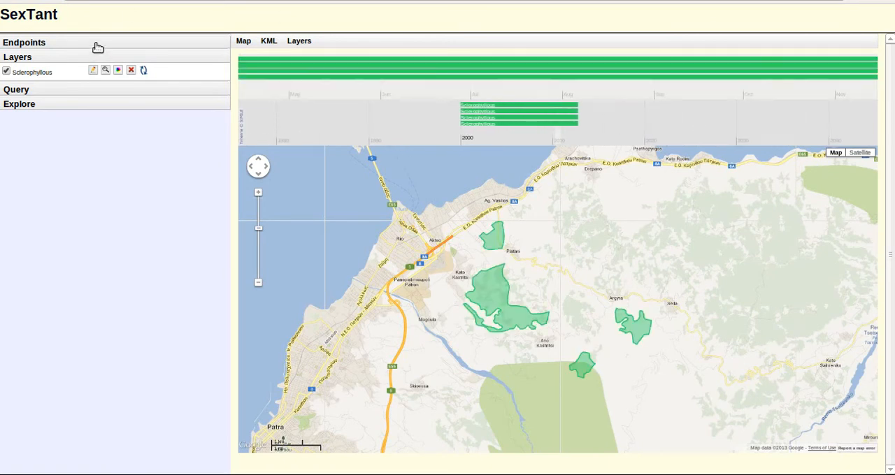
- Connect another endpoint labelled Hotspots, using the test.strabon.di.uoa.gr/NOA/Query URL copied from the NOA stSPARQL endpoint page
left_click(96, 45)
left_click(299, 41)
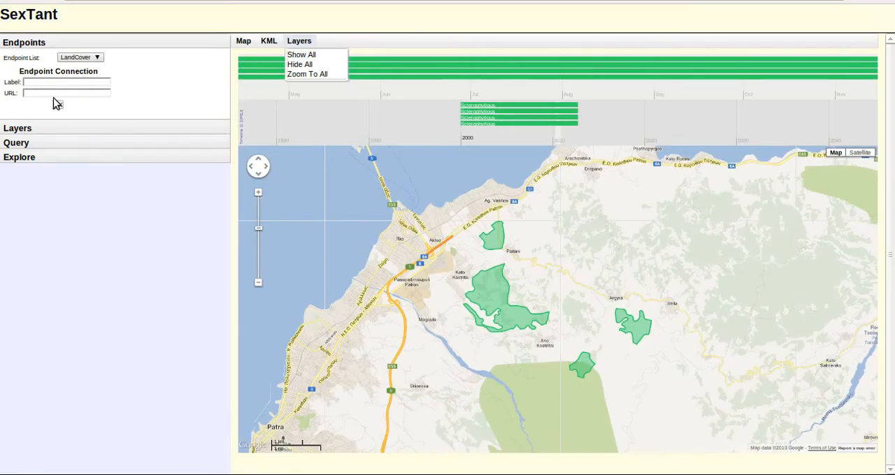
left_click(42, 84)
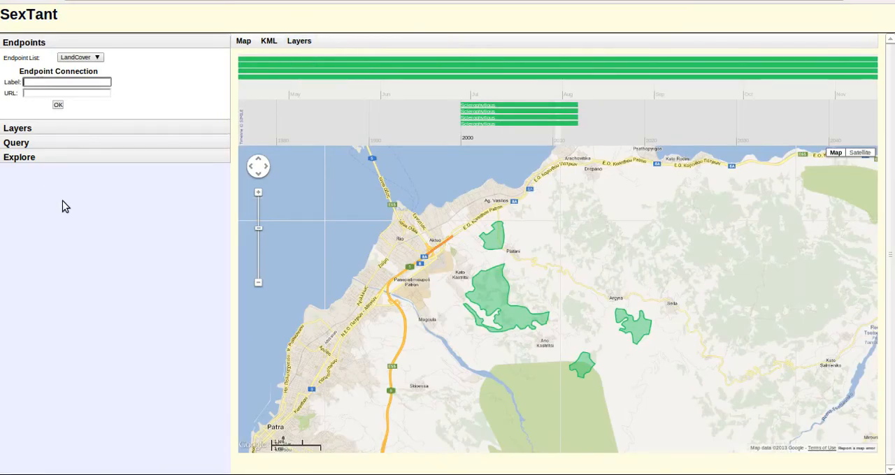
left_click(35, 92)
key("ctrl+v")
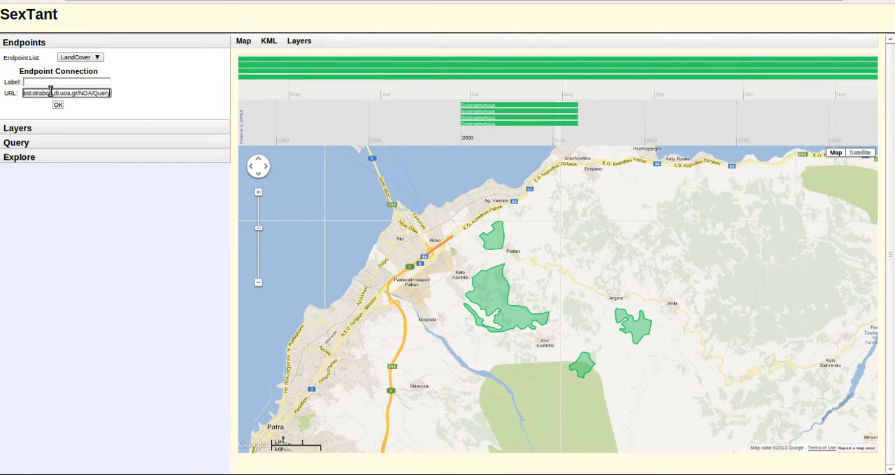
left_click(51, 81)
type("Hotspots")
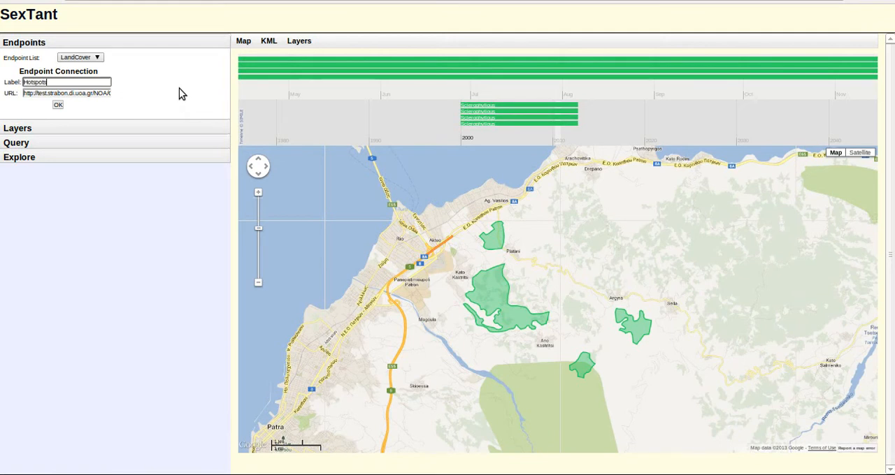
left_click(60, 106)
- Start a new query layer and name it Hotspots
left_click(47, 142)
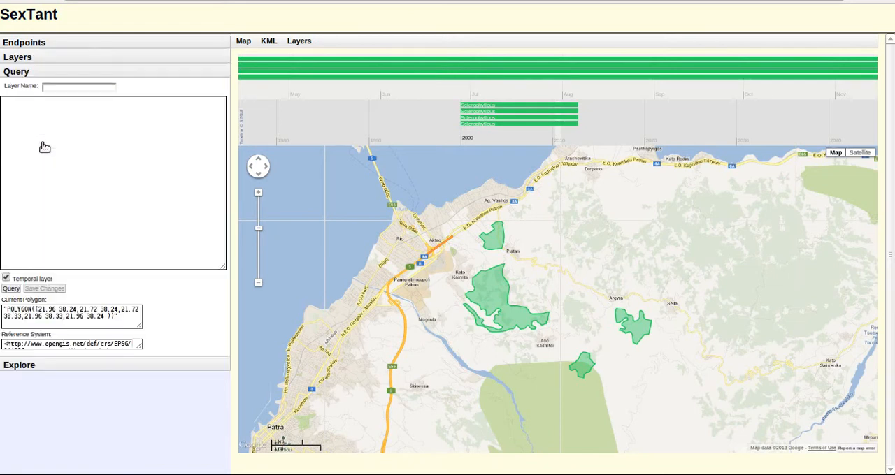
left_click(61, 87)
type("Hotspots")
left_click(107, 135)
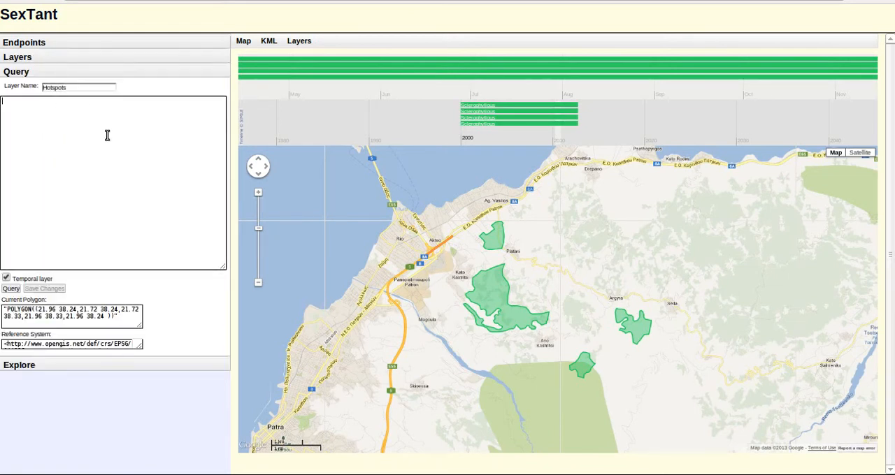
- Fill the Hotspots layer with the noa:Hotspot query for 2012-07-18T11:30:00 copied from the NOA endpoint page, and run it
left_click(299, 40)
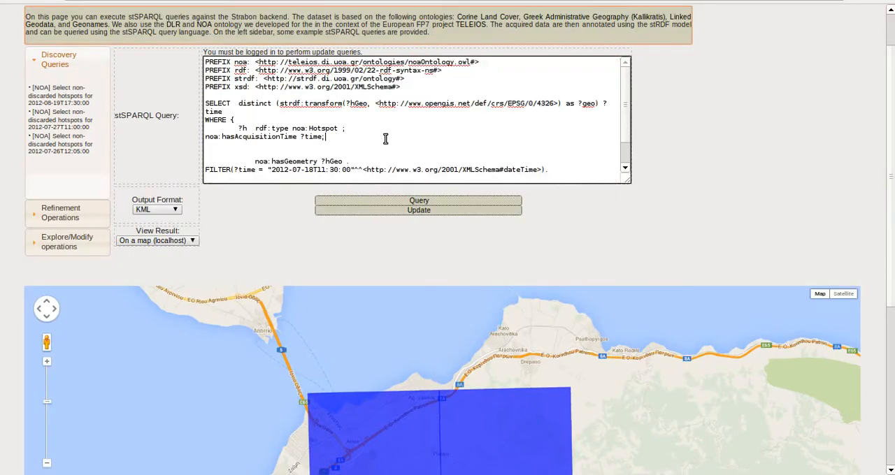
key("ctrl+a")
key("ctrl+c")
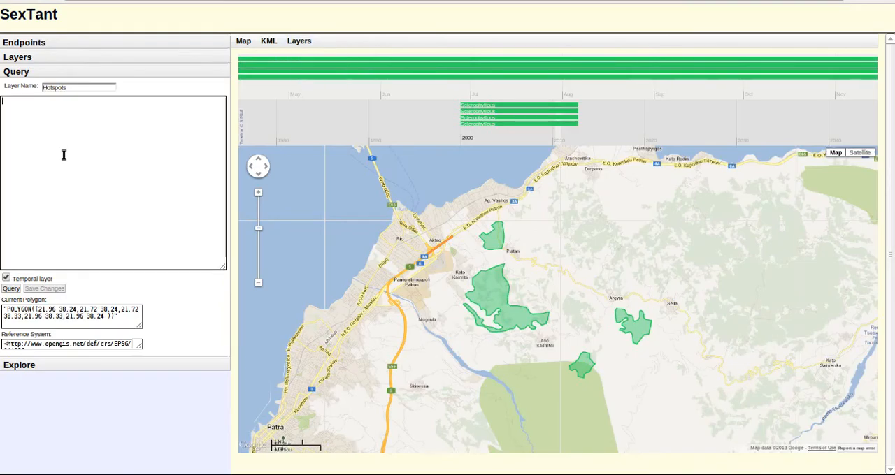
left_click(82, 161)
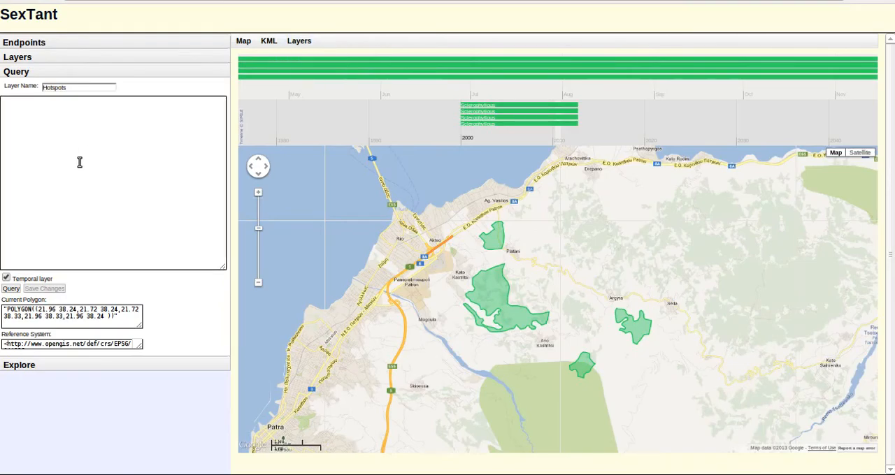
key("ctrl+v")
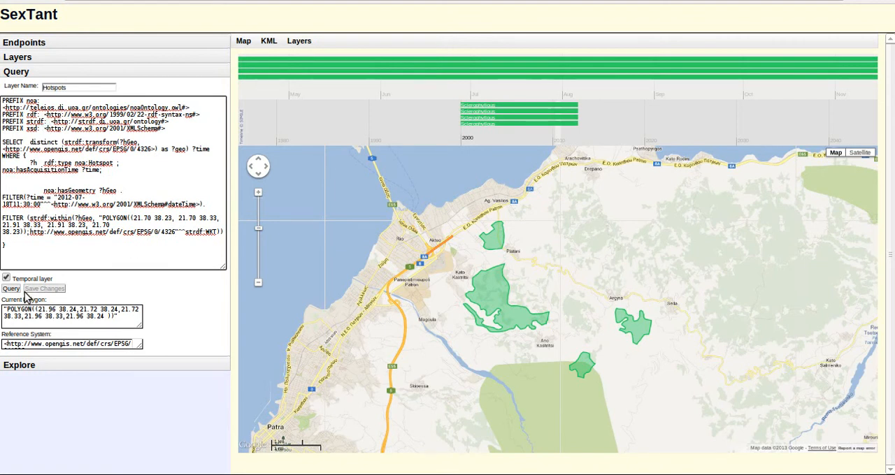
left_click(7, 290)
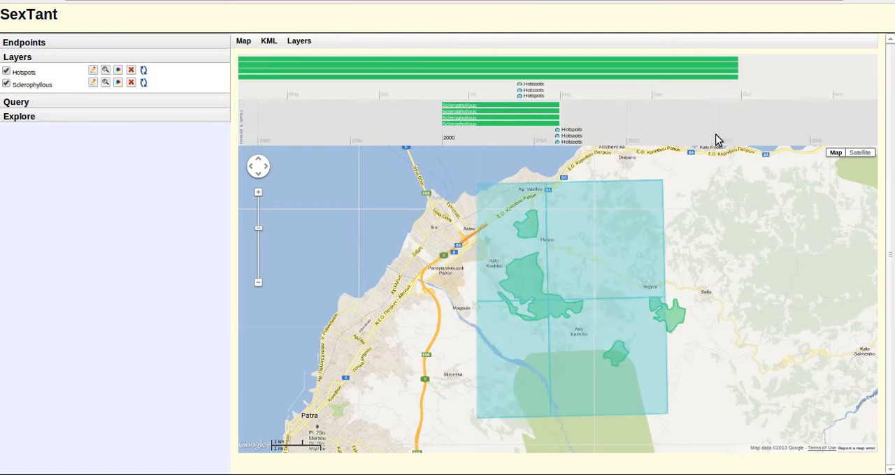
- Move the timeline forward and back to examine when the hotspots and sclerophyllous areas are shown on the map
key("Left")
key("Left")
key("Right")
key("Right")
key("Right")
key("Right")
key("Right")
key("Right")
key("Right")
key("Right")
key("Right")
key("Right")
key("Right")
key("Right")
key("Right")
key("Right")
key("Right")
key("Right")
key("Right")
key("Right")
key("Right")
key("Right")
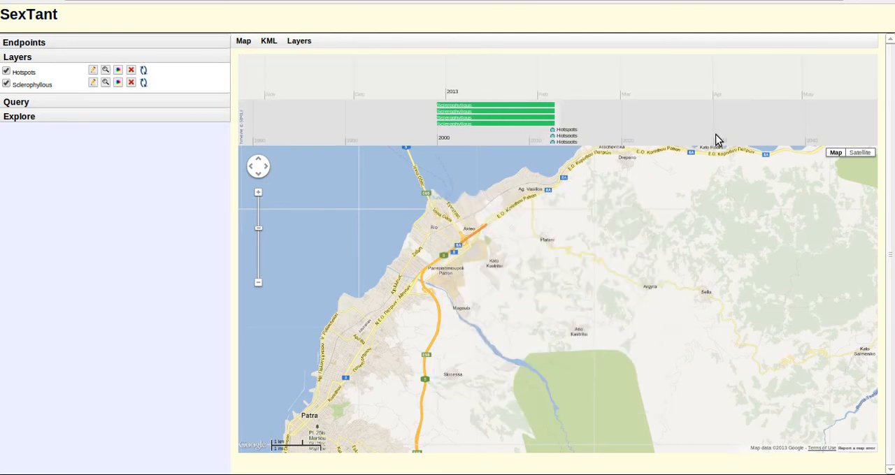
key("Left")
key("Left")
key("Left")
key("Left")
key("Left")
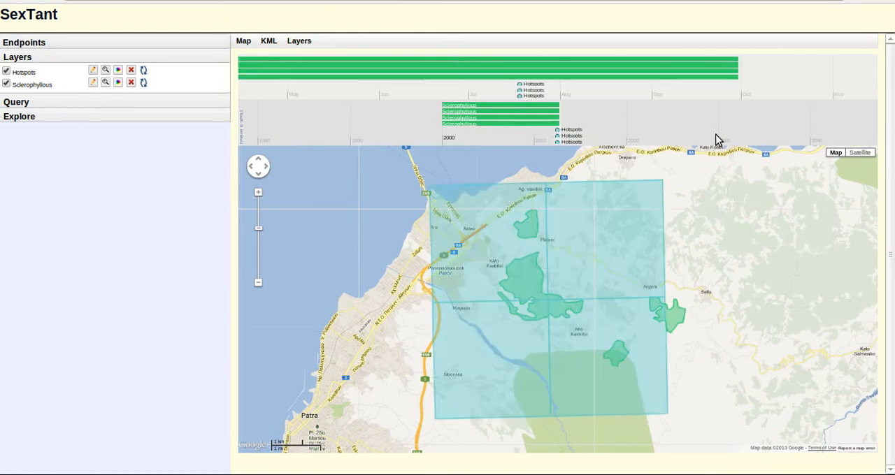
- Switch the active endpoint to LandCover in the endpoint list
left_click(110, 42)
left_click(84, 57)
left_click(76, 67)
- Fill a new query with the "Areas currently burnt" query copied from the stSPARQL endpoint page
left_click(40, 146)
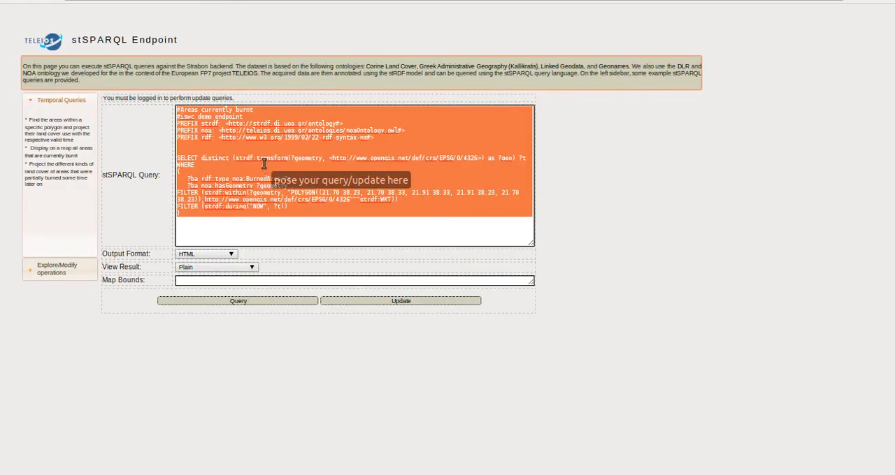
right_click(265, 167)
left_click(284, 224)
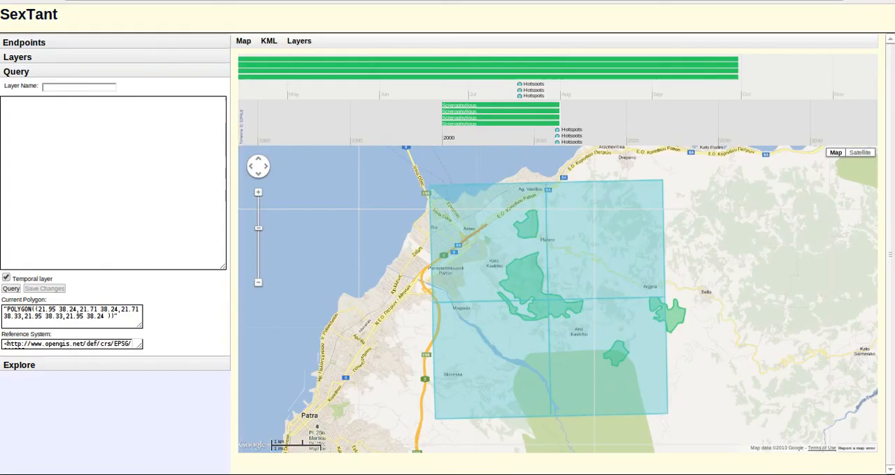
left_click(110, 134)
key("ctrl+v")
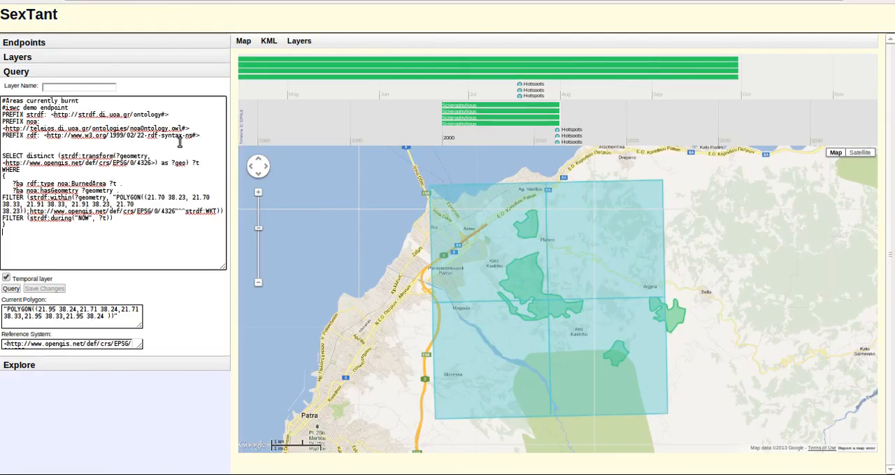
- Name the new layer Burned Areas and run its query
left_click(100, 87)
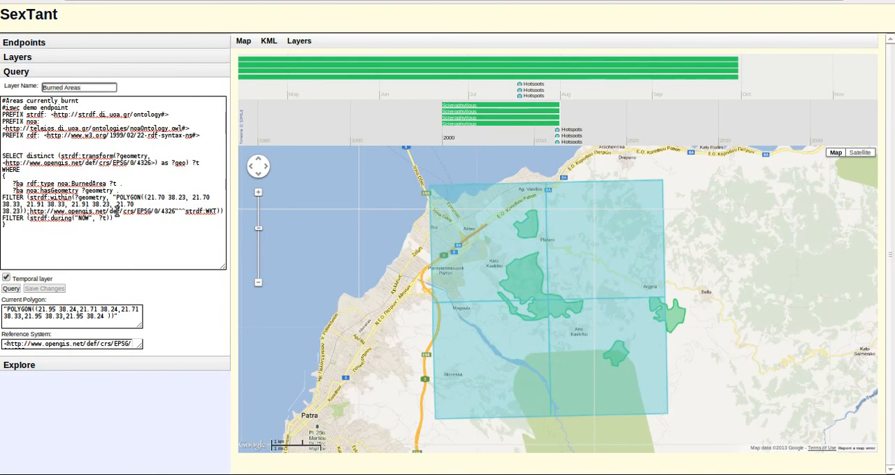
left_click(89, 257)
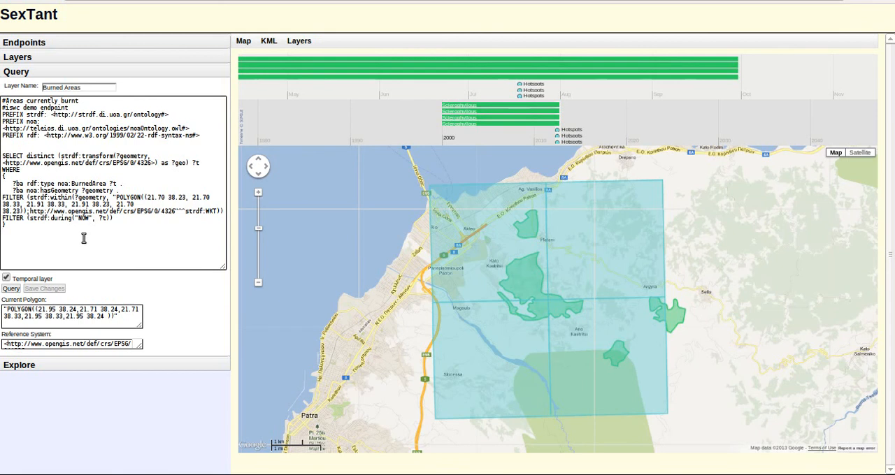
left_click(11, 289)
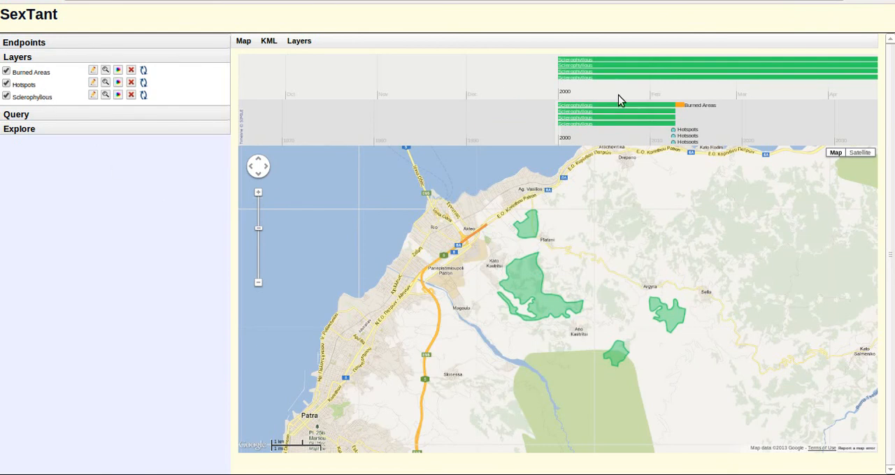
- Bring the burned areas into the timeline's range, read one polygon's valid time in its pop-up, and close it
left_click_drag(713, 115, 712, 115)
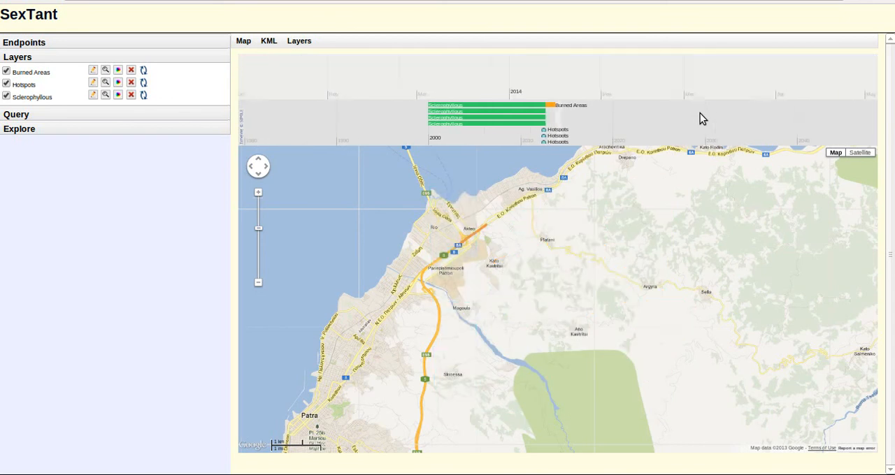
left_click(592, 248)
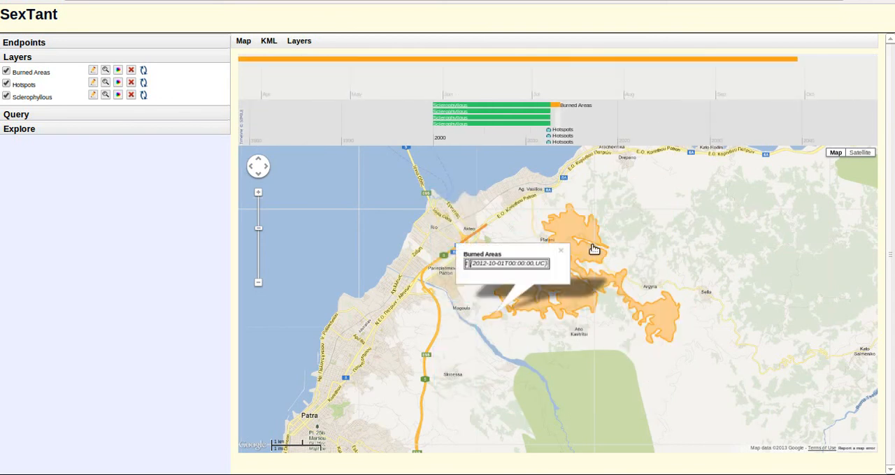
left_click_drag(549, 270, 542, 273)
left_click(561, 251)
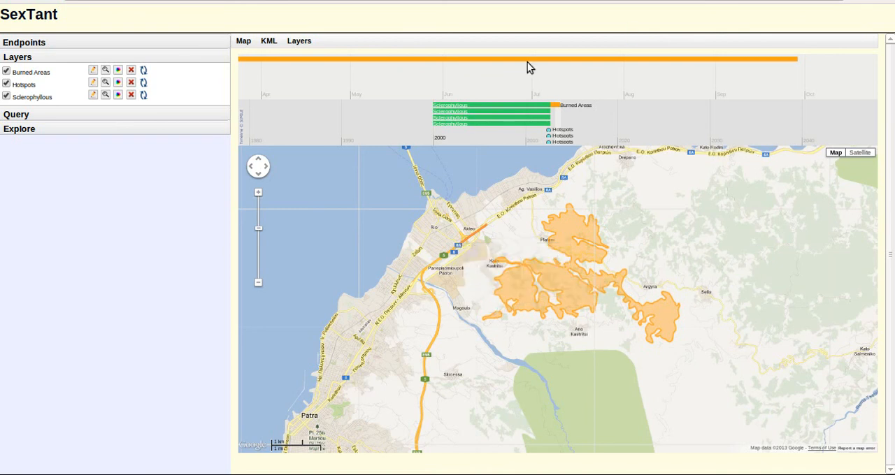
- Shift the timeline back and forth to compare when the burned areas, hotspots and sclerophyllous vegetation appear on the map
scroll(589, 105, "down", 3)
scroll(589, 104, "down", 5)
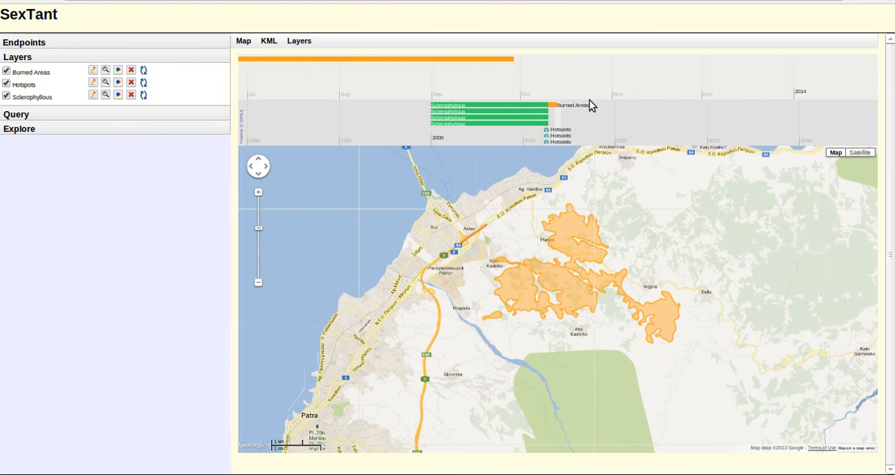
scroll(589, 105, "up", 3)
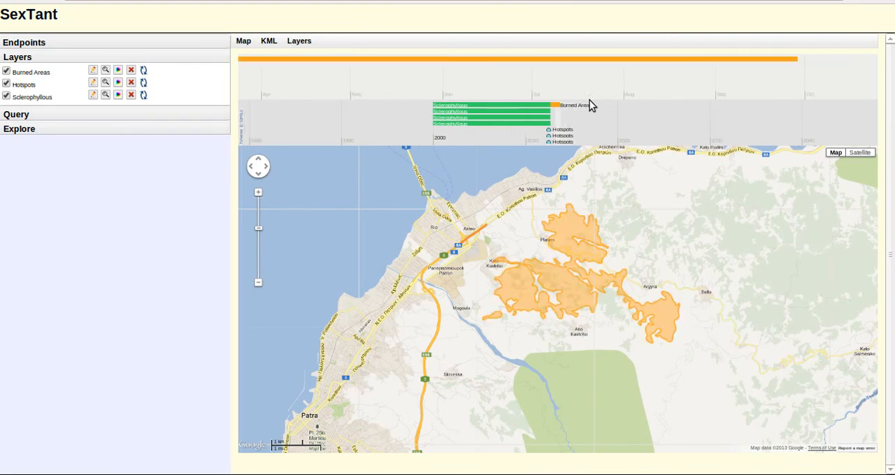
scroll(589, 105, "up", 3)
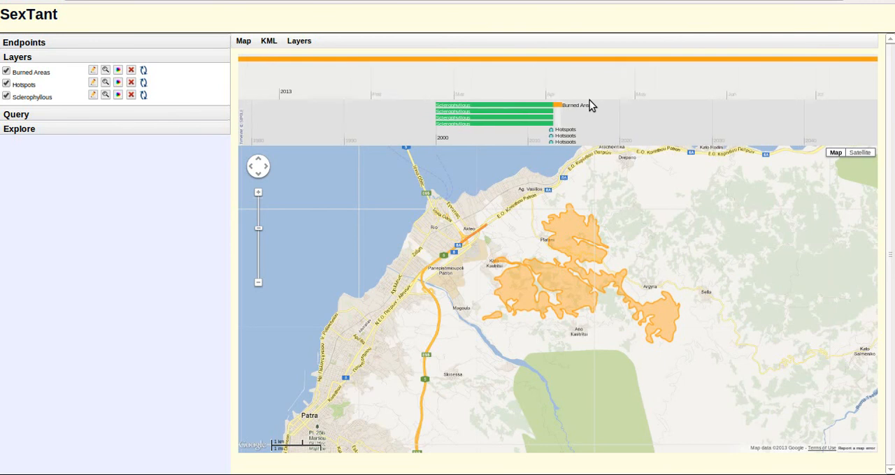
scroll(590, 105, "down", 3)
scroll(589, 105, "up", 4)
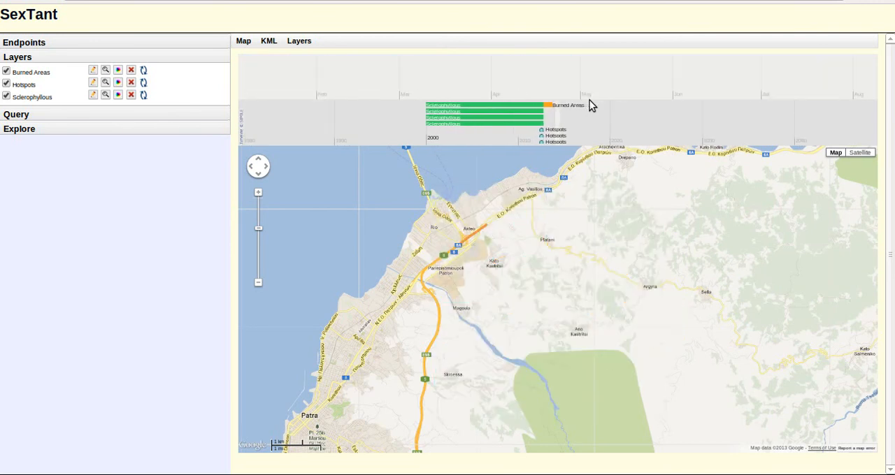
scroll(590, 105, "down", 2)
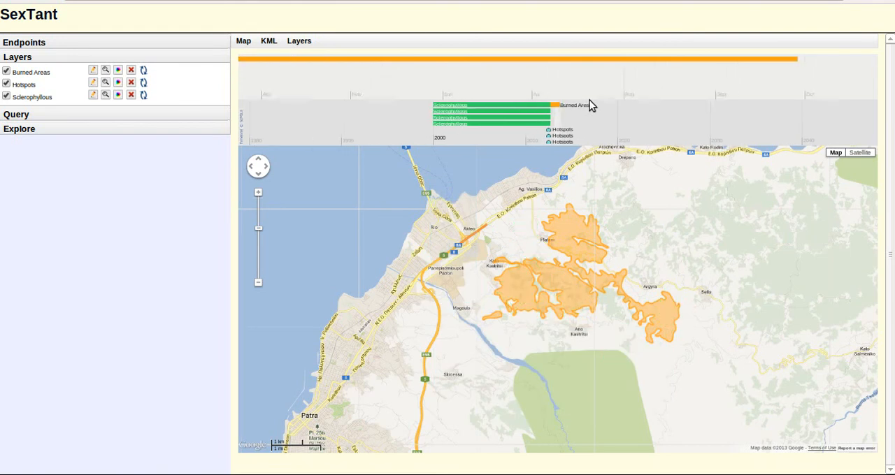
scroll(589, 100, "up", 2)
left_click(603, 0)
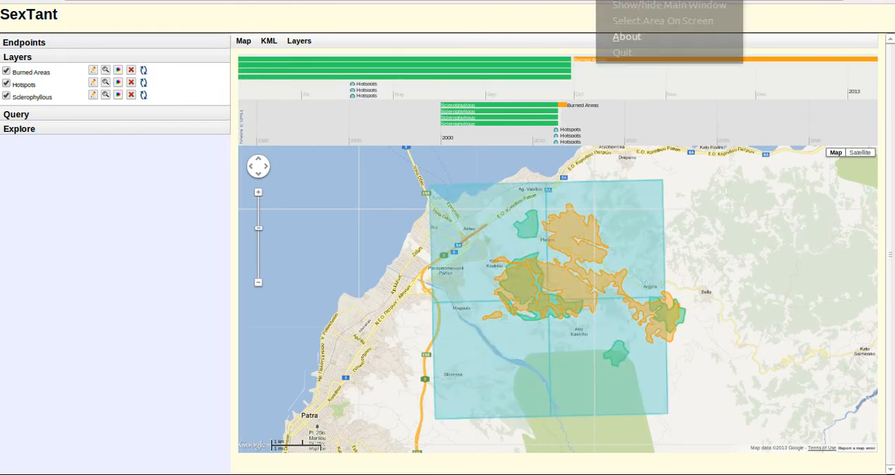